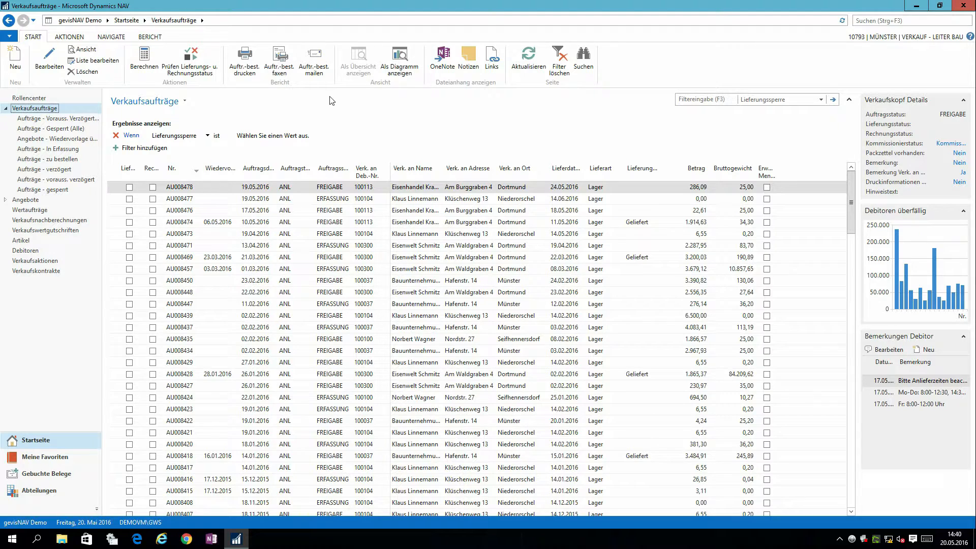
Open the second sales order in the list and add item 103717 with quantity 100 to its lines
click(116, 201)
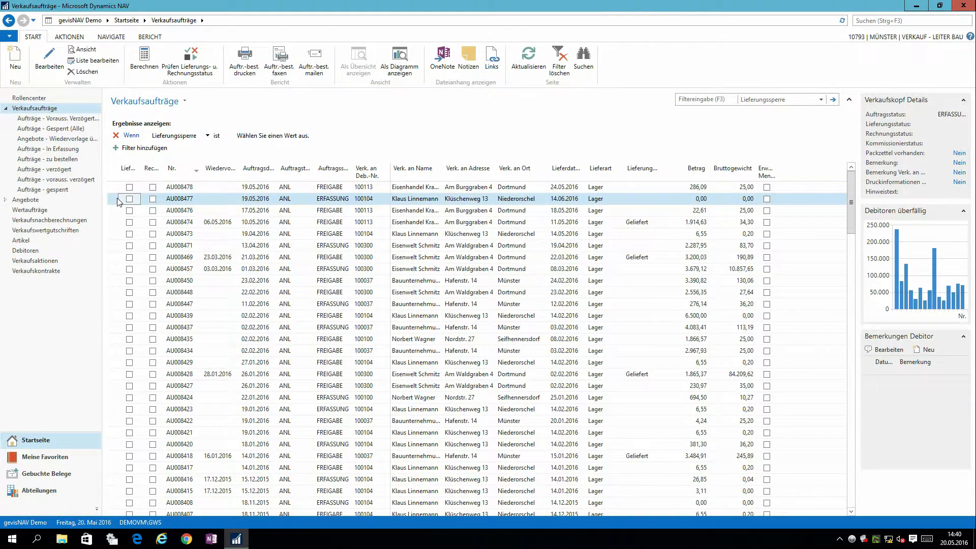
double_click(117, 201)
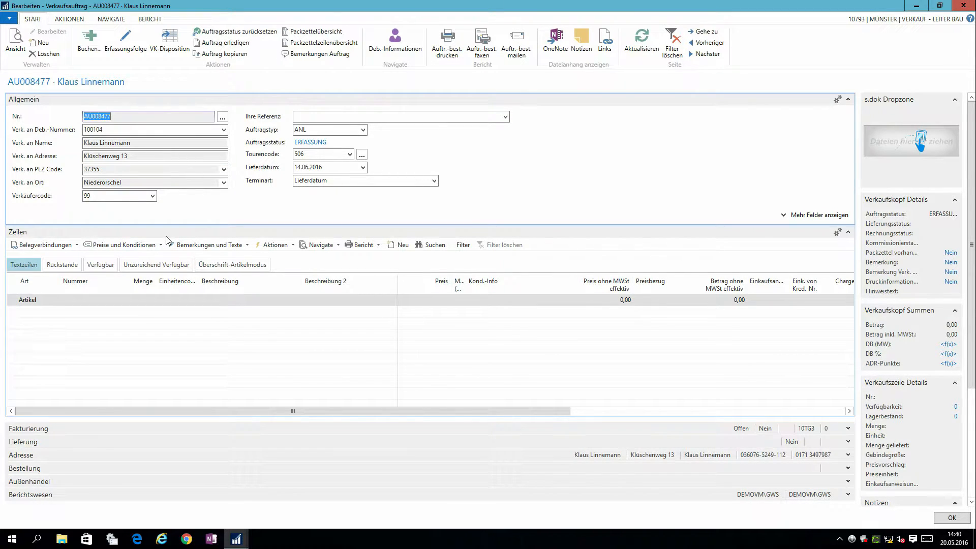
key(F6)
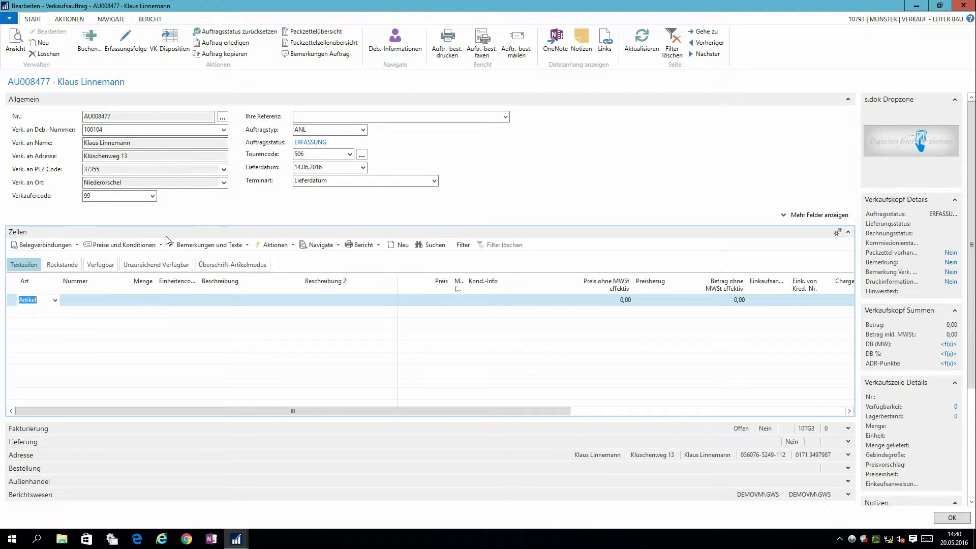
key(Tab)
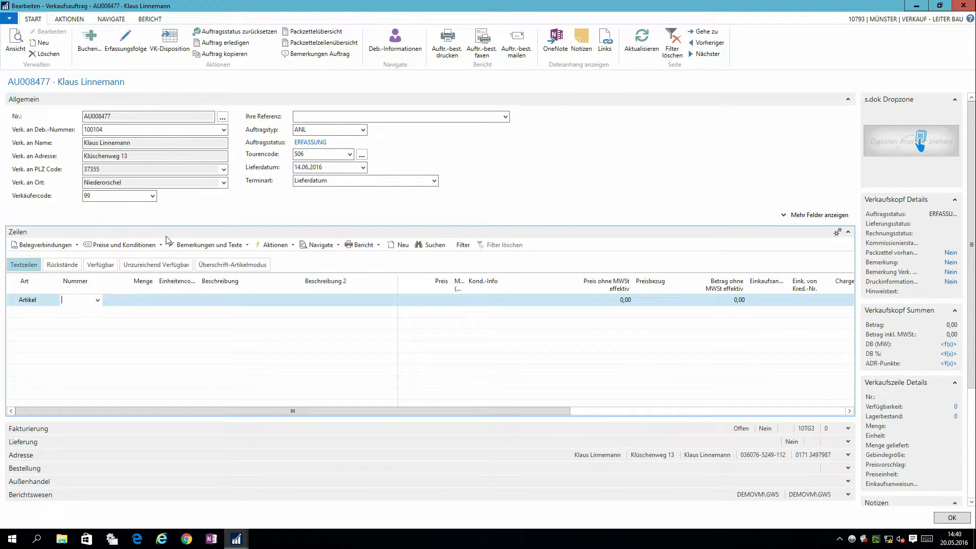
text(1037)
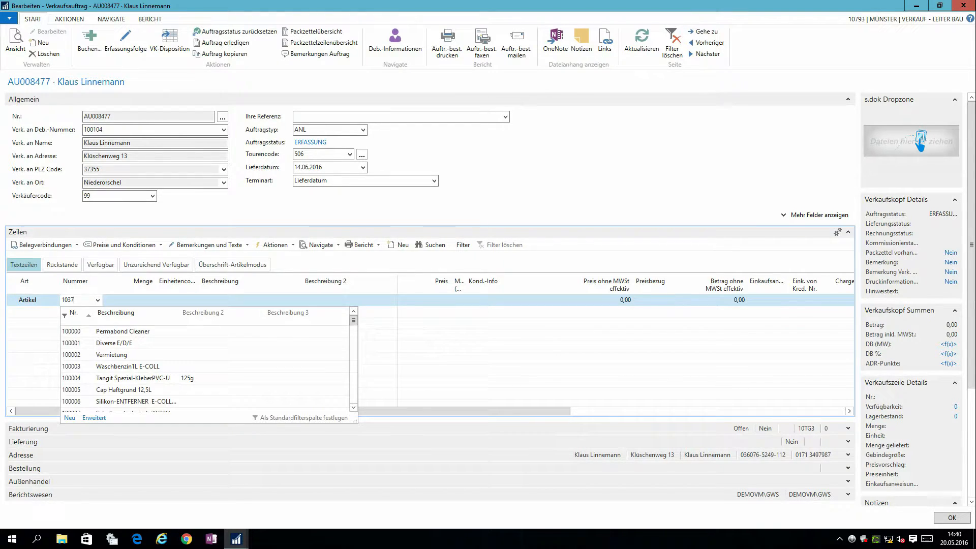
text(17)
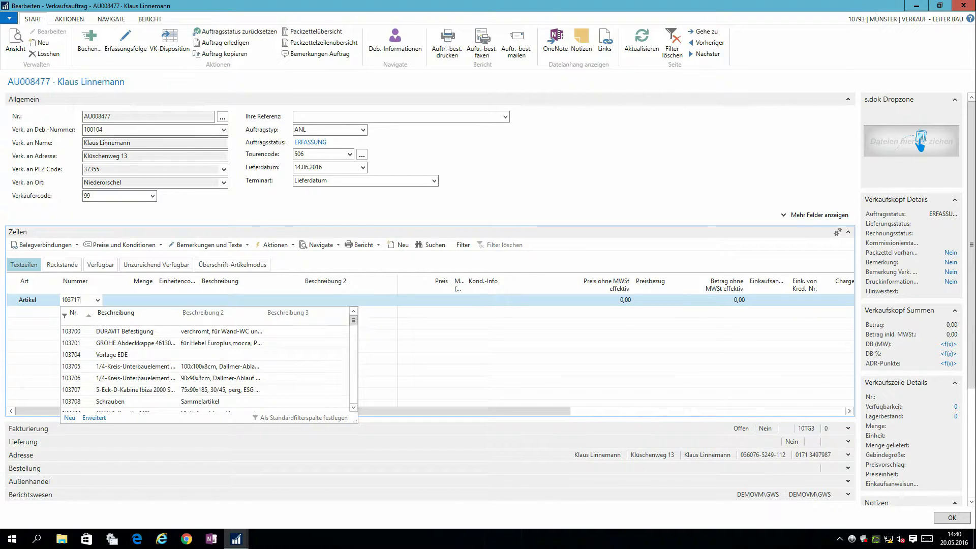
key(Tab)
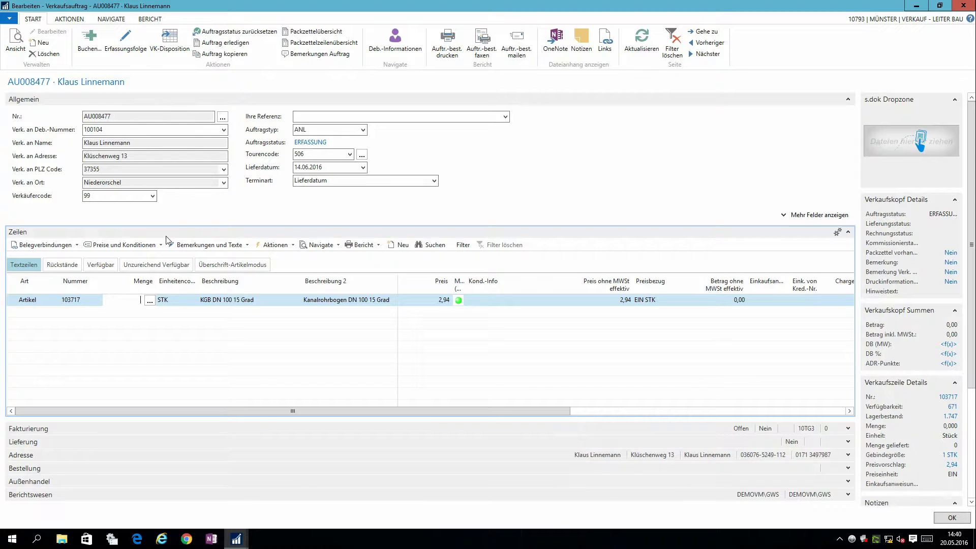
text(100)
key(Tab)
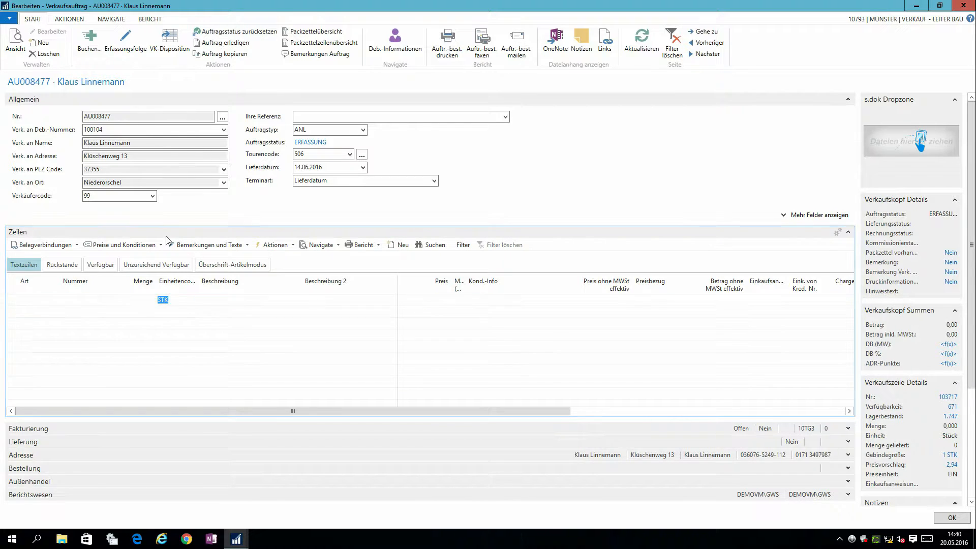
Add item 103718 with quantity 200 as the second line of the sales order
key(Down)
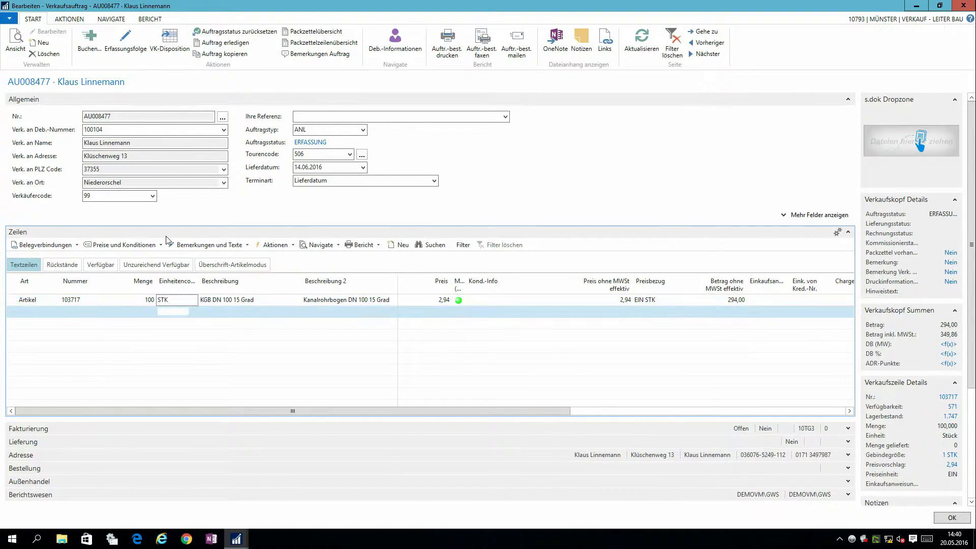
key(Left)
key(Left)
text(103718)
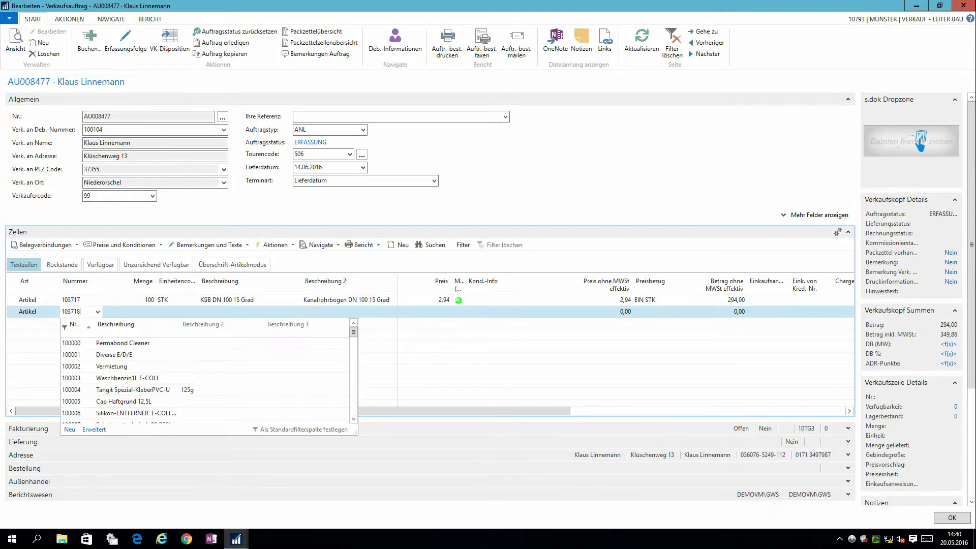
key(Tab)
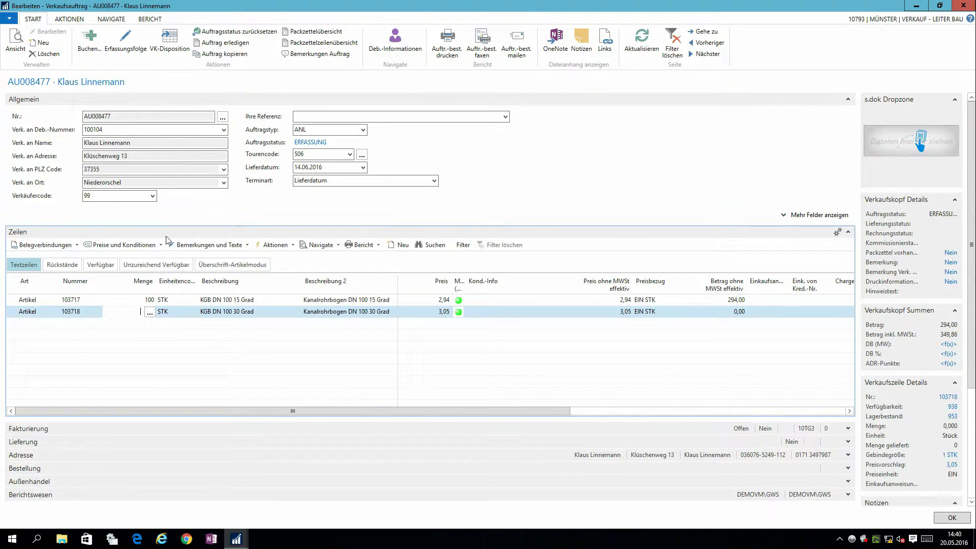
text(200)
key(Tab)
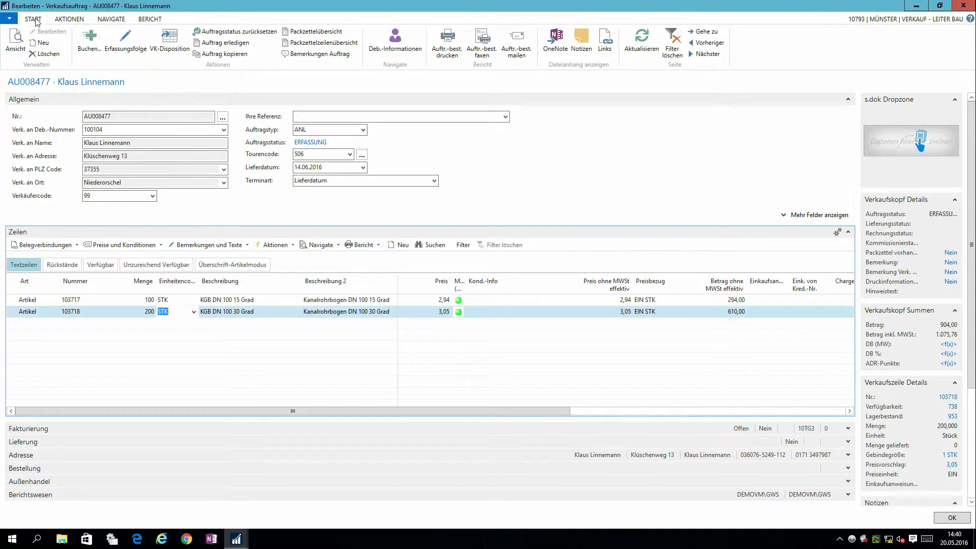
Open the sales disposition (VK-Disposition) for the order and search its items for "kgb"
click(175, 46)
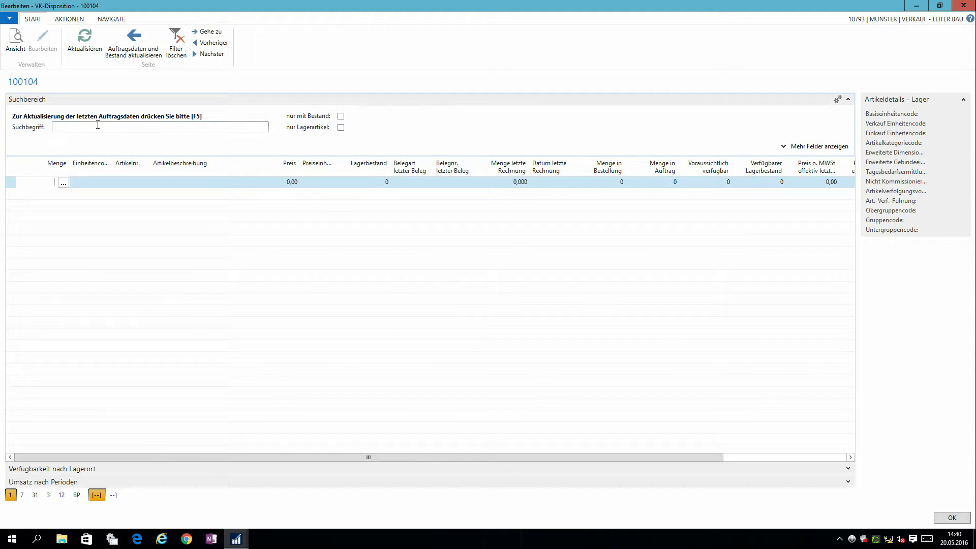
click(98, 125)
text(kgb)
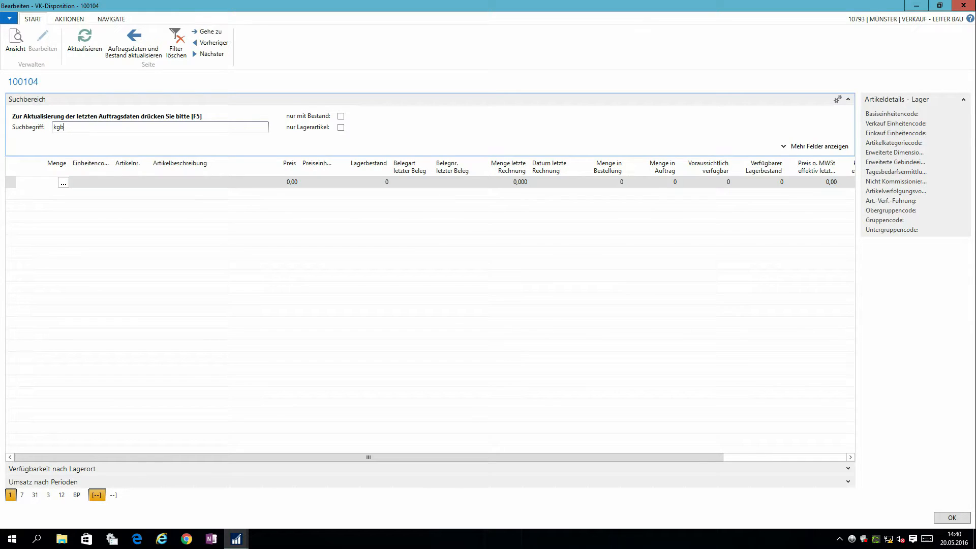
key(Tab)
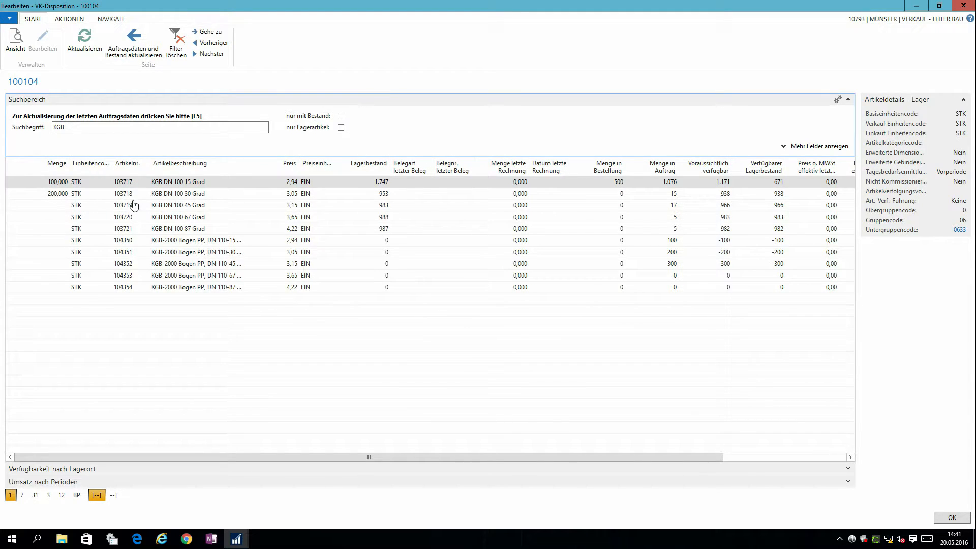
Set the quantity of item 103719 (KGB DN 100 45 Grad) to 300 and of item 103720 (67 Grad) to 400
click(49, 205)
text(30)
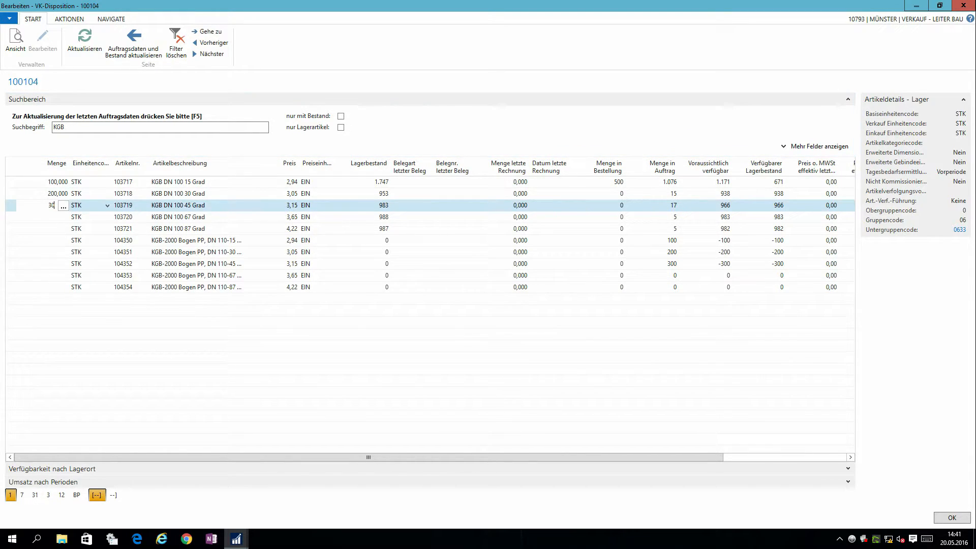
text(0)
key(Down)
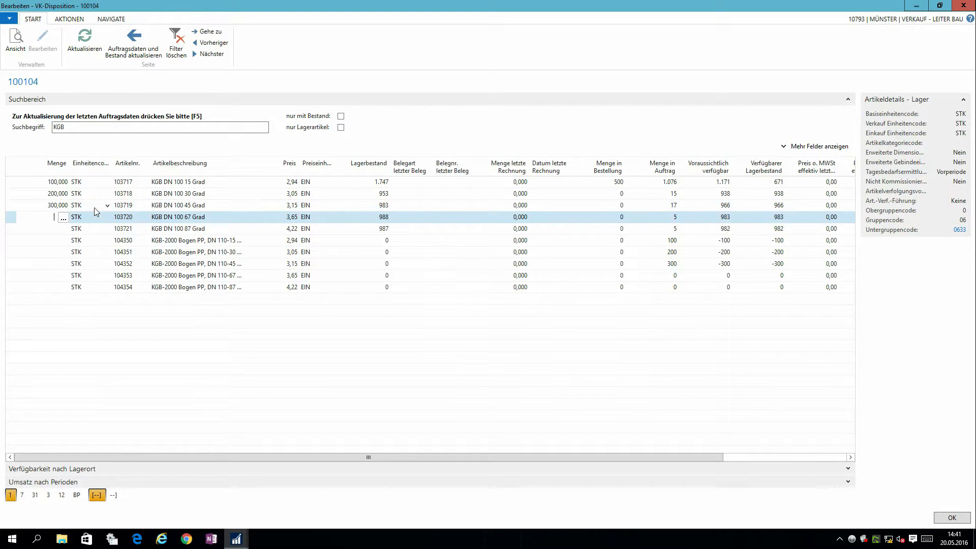
text(400)
key(Up)
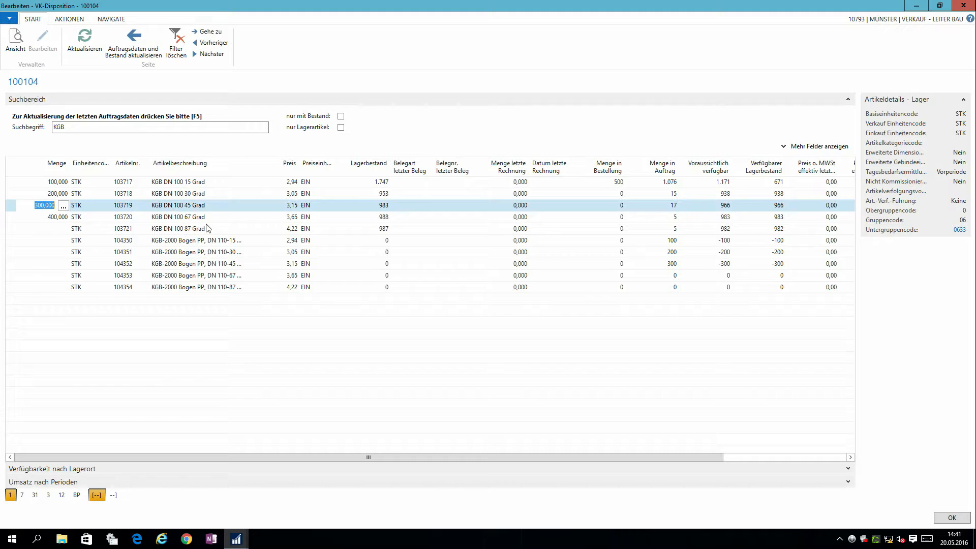
Search the sales disposition for the term "Klemmfilz"
click(105, 129)
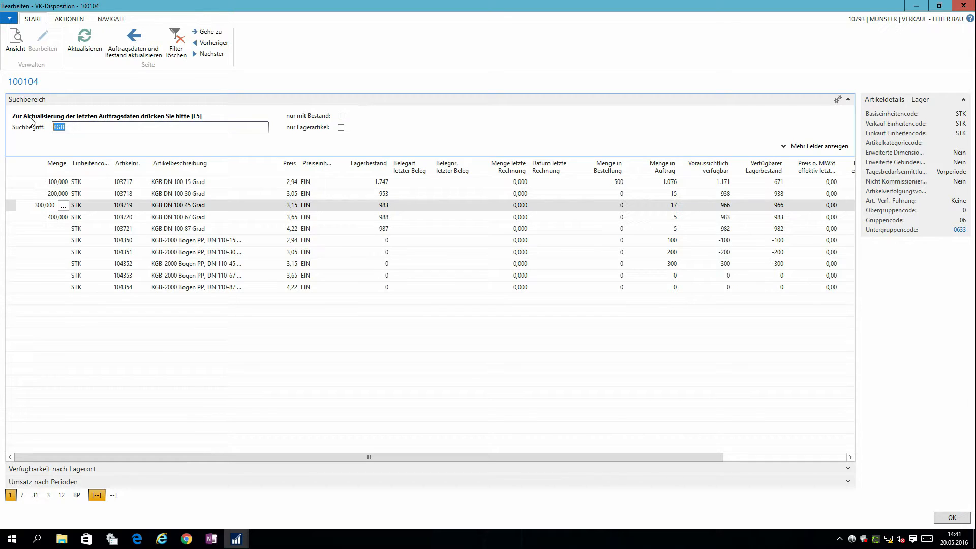
text(Klemmfilz)
key(Tab)
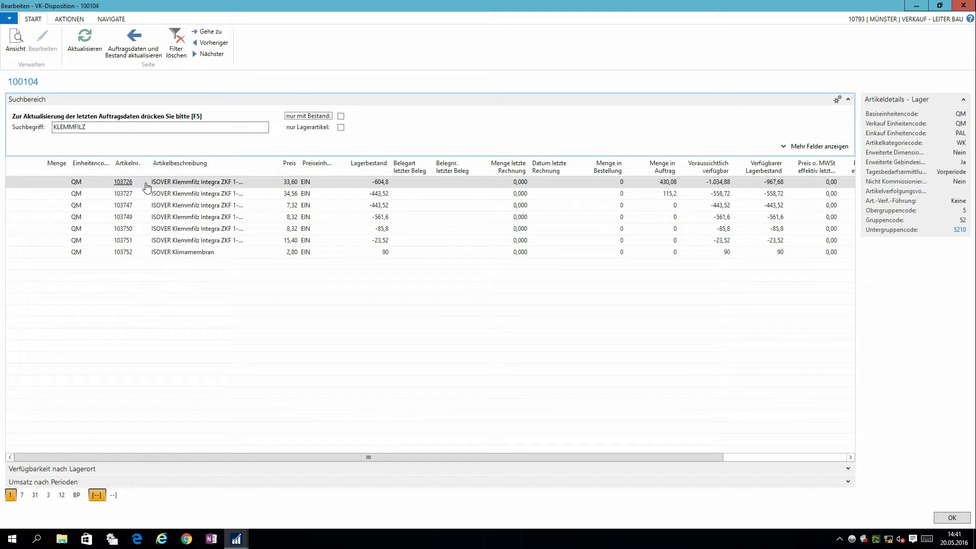
Enter quantity 100 for items 103751 and 103752, accepting the rounding up to 100.8 QM and 120 QM respectively
click(49, 242)
text(1)
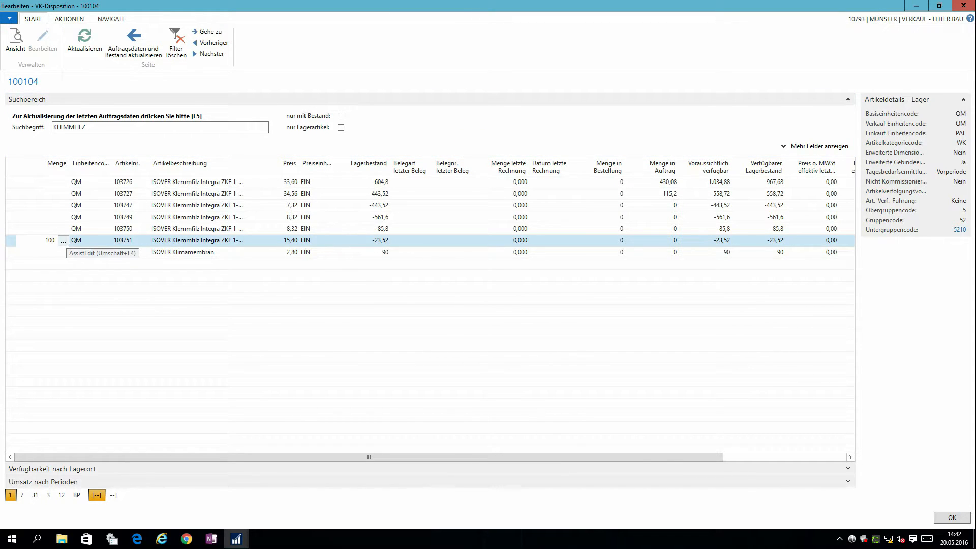
text(00)
key(Return)
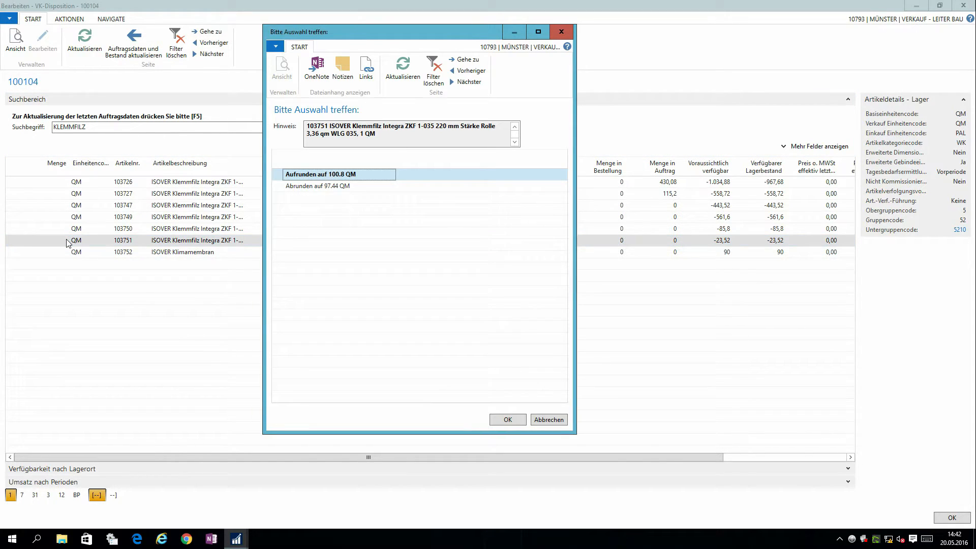
key(Return)
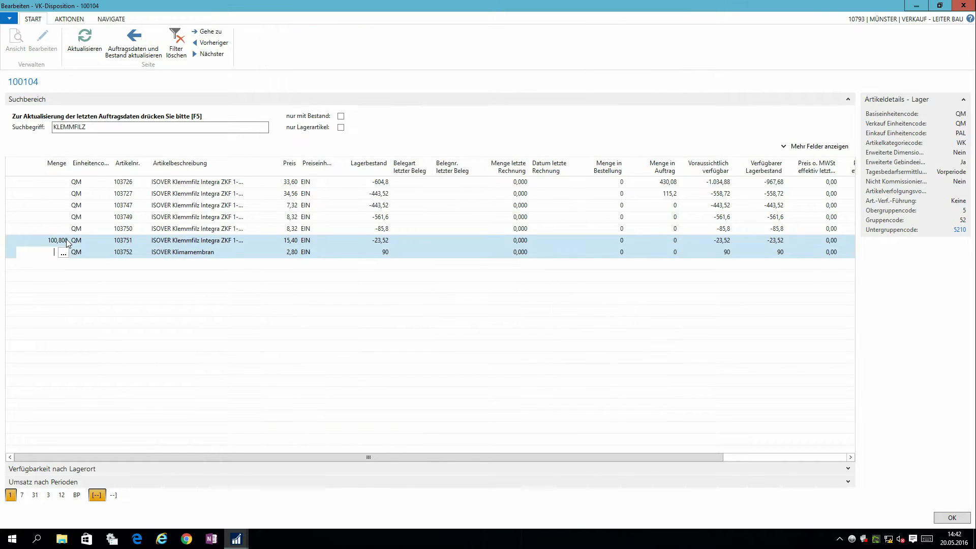
text(100)
key(Return)
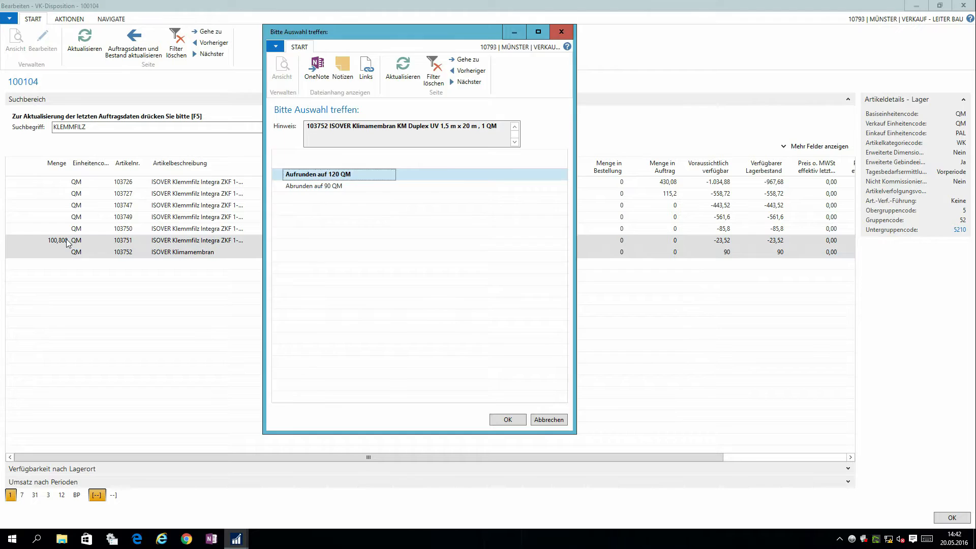
key(Return)
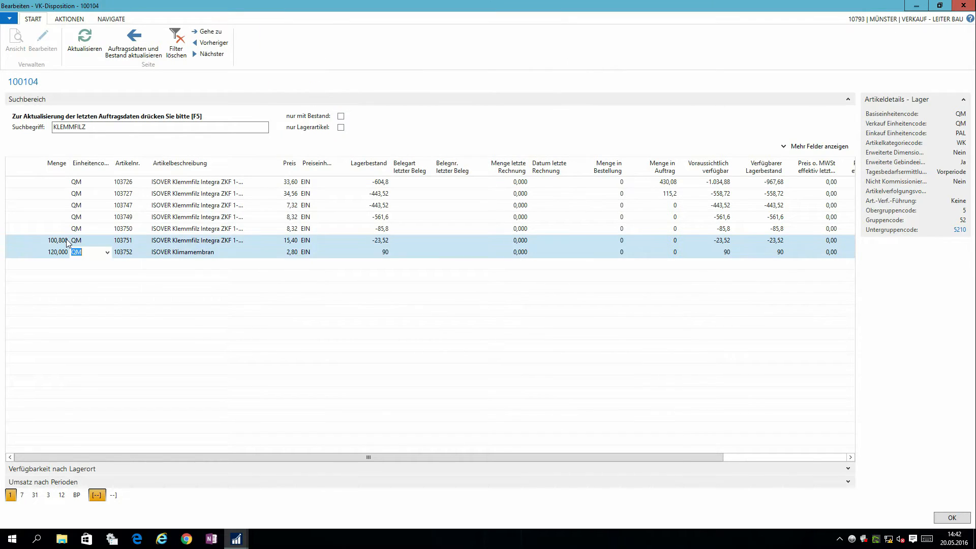
Search the sales disposition for the term "spiralb"
click(112, 127)
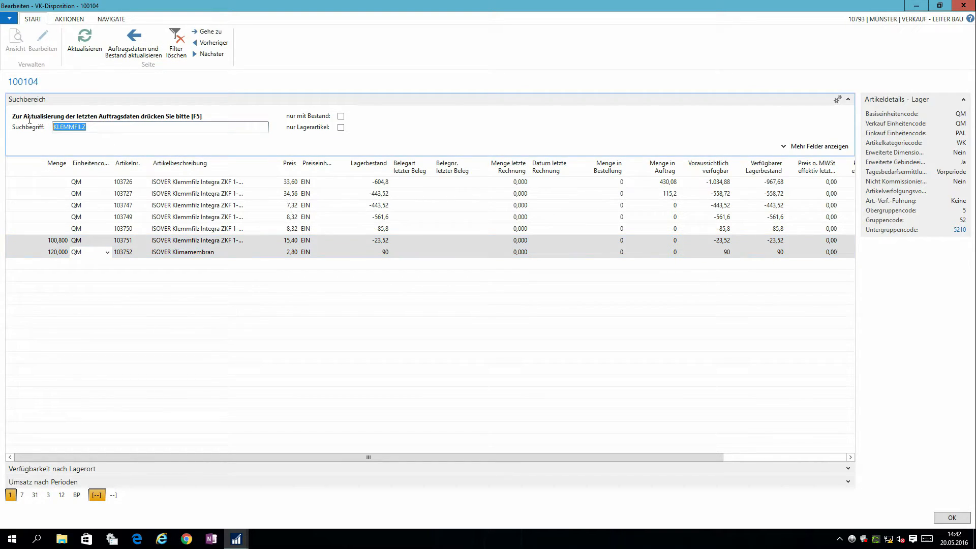
text(spiralb)
key(Tab)
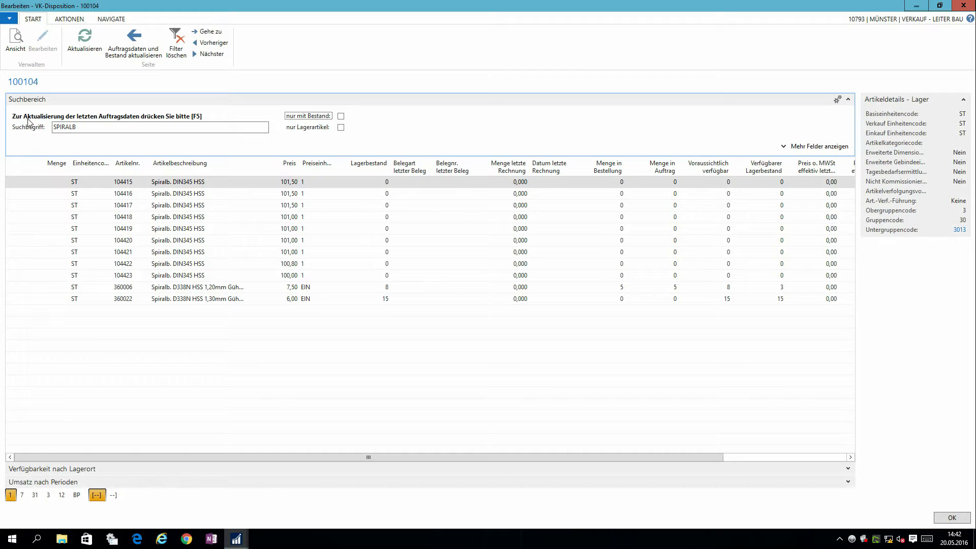
Set the quantities of items 104415, 104416 and 104417 to 30, 40 and 50, and transfer the disposition entries into the order
click(47, 180)
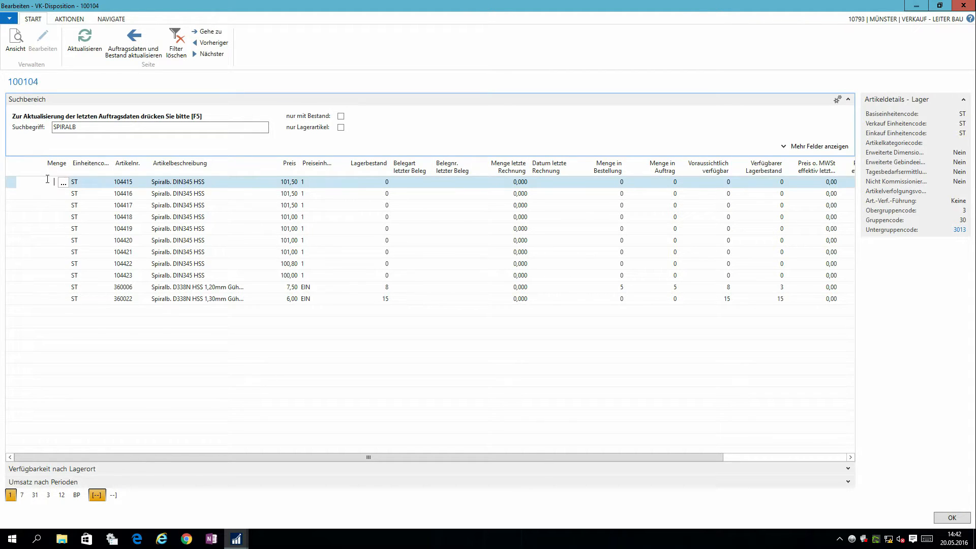
text(3)
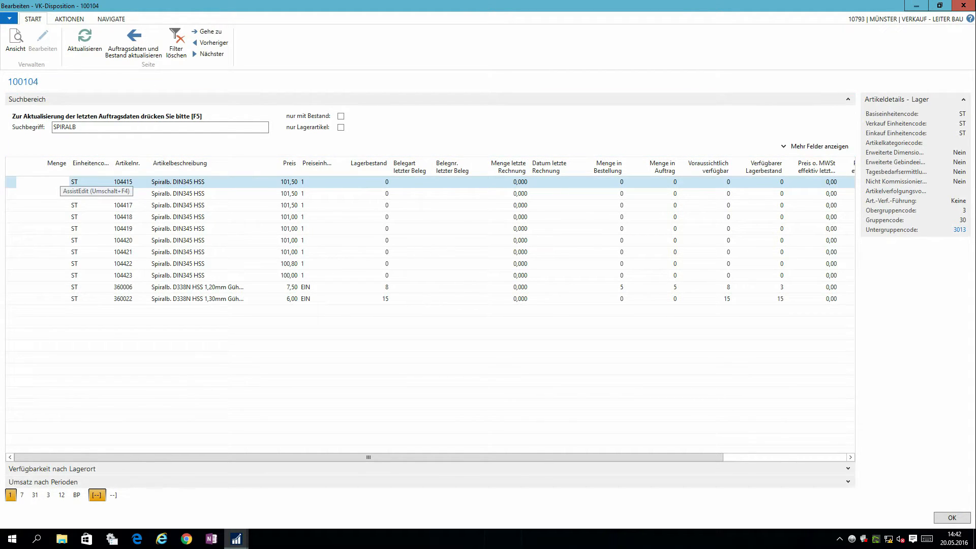
key(Down)
text(40)
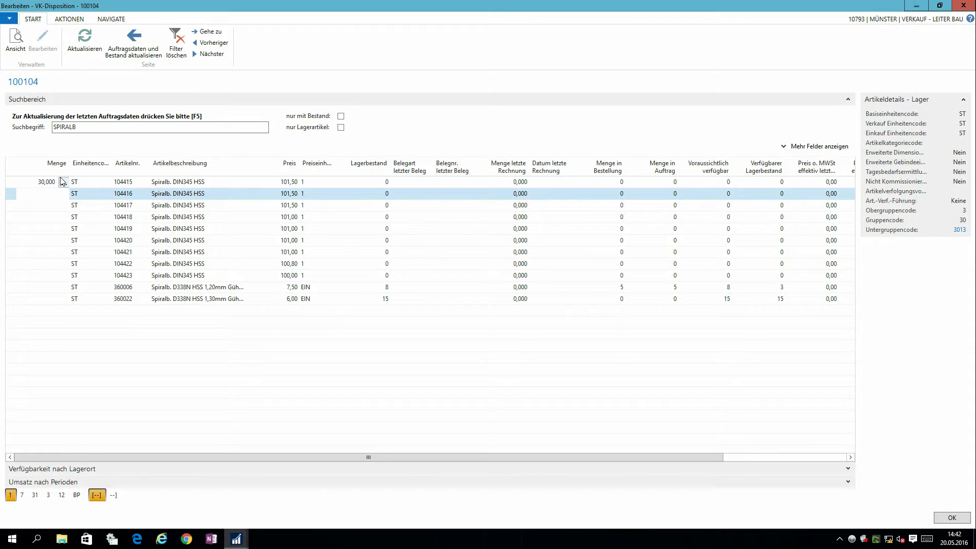
key(Down)
text(50)
key(Tab)
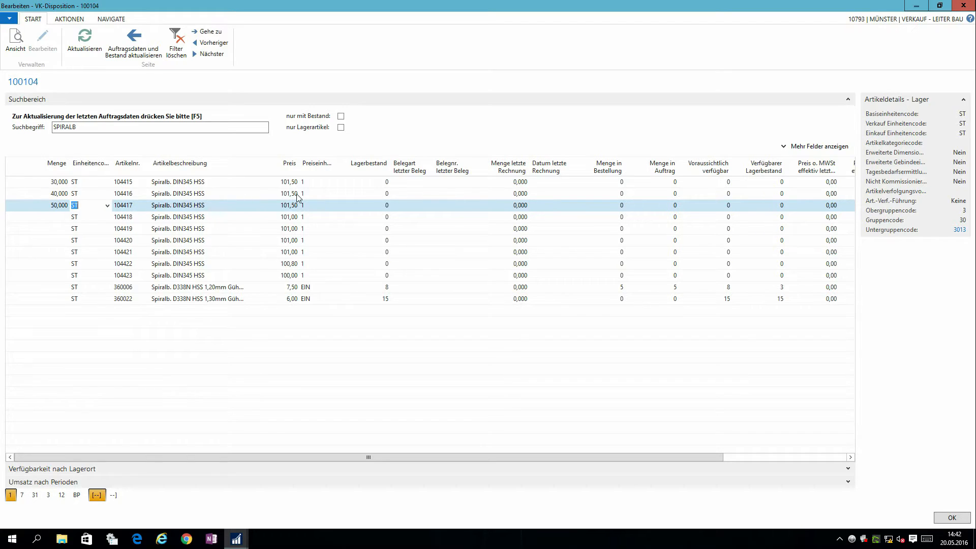
click(952, 520)
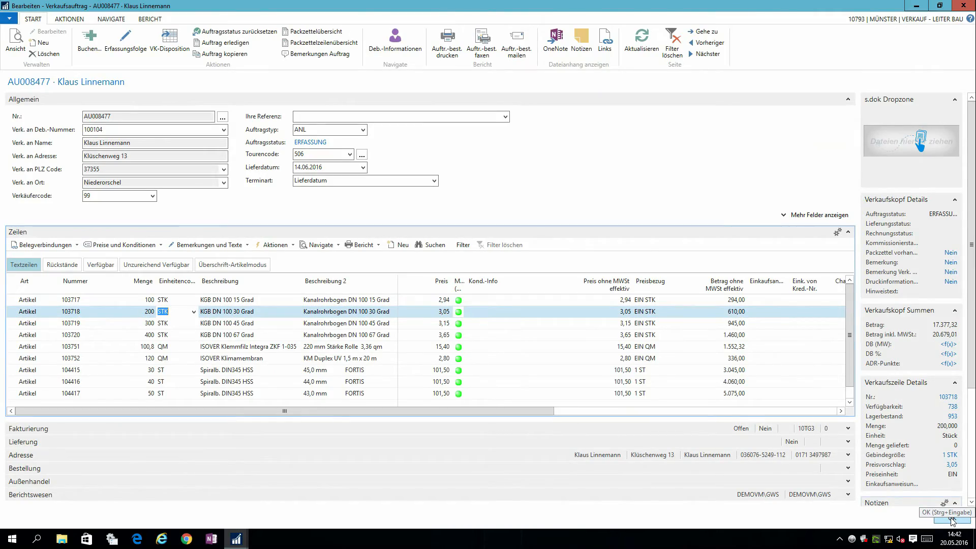